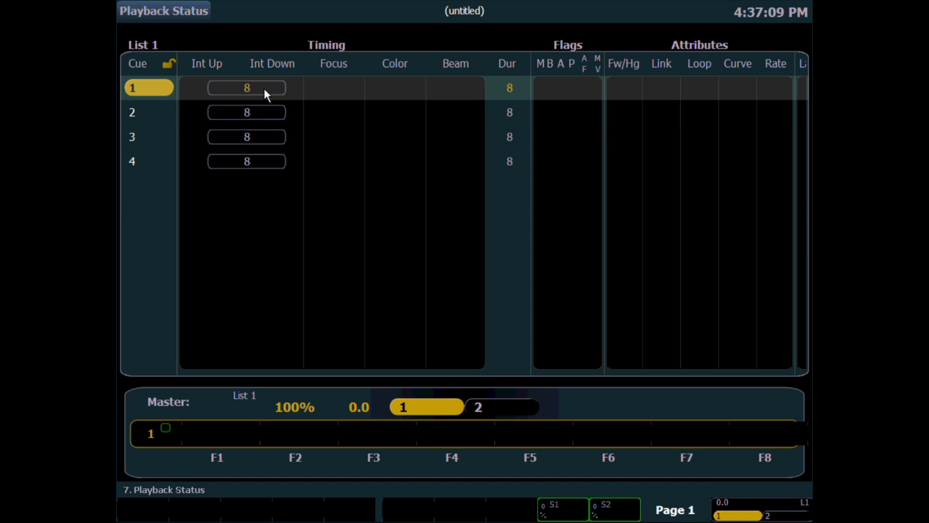
Run cue 2 from cue list 1 so it fades in with cue 3 pending.
{"action": "key", "text": "ctrl+space"}
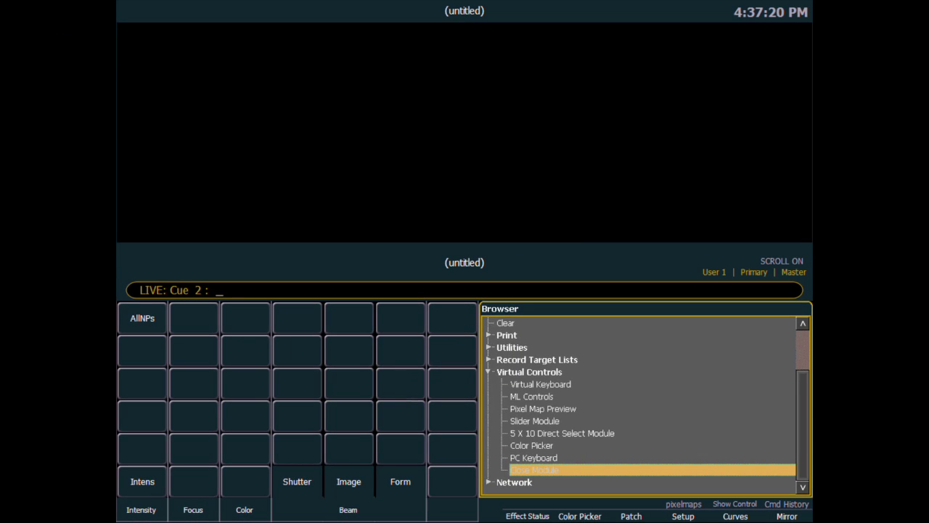
Set PSD Time Countdown to Enabled under Setup > Desk > Displays, then go back to Live.
{"action": "key", "text": "alt+u"}
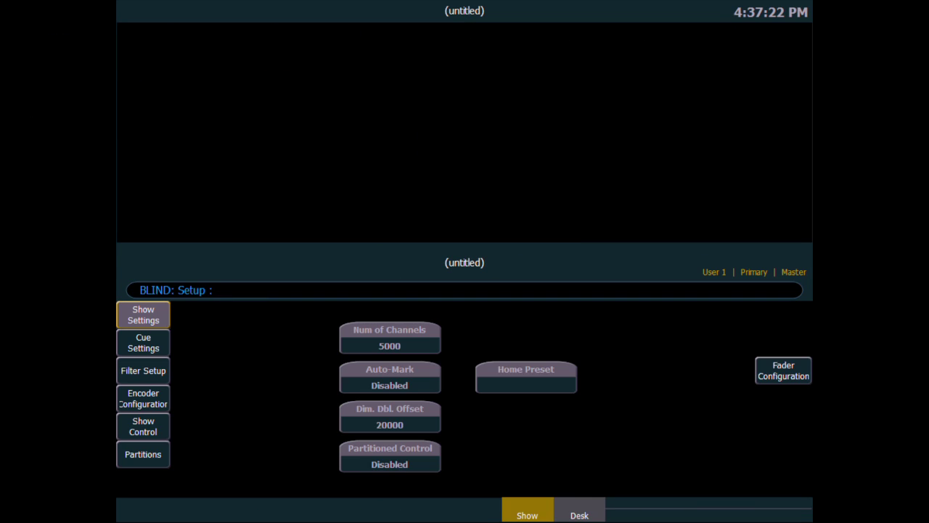
{"action": "key", "text": "alt+u"}
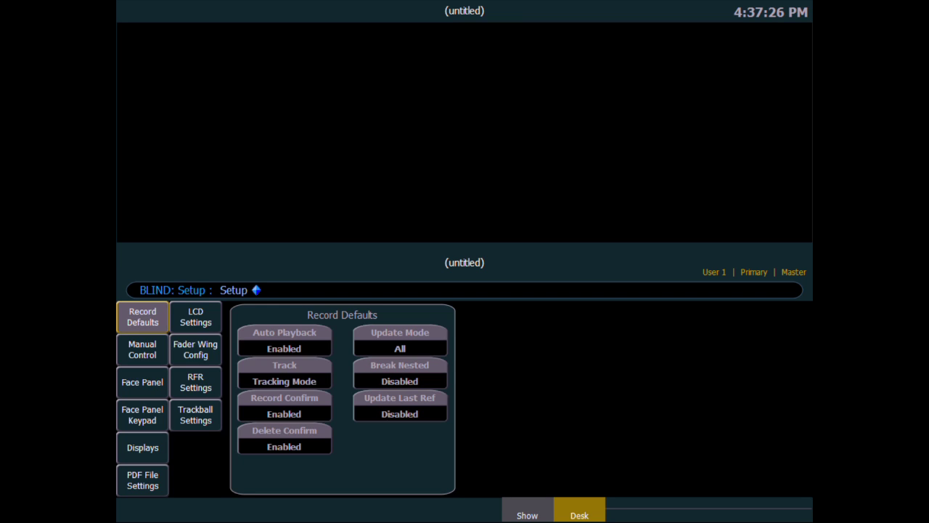
{"action": "left_click", "coordinate": [142, 447]}
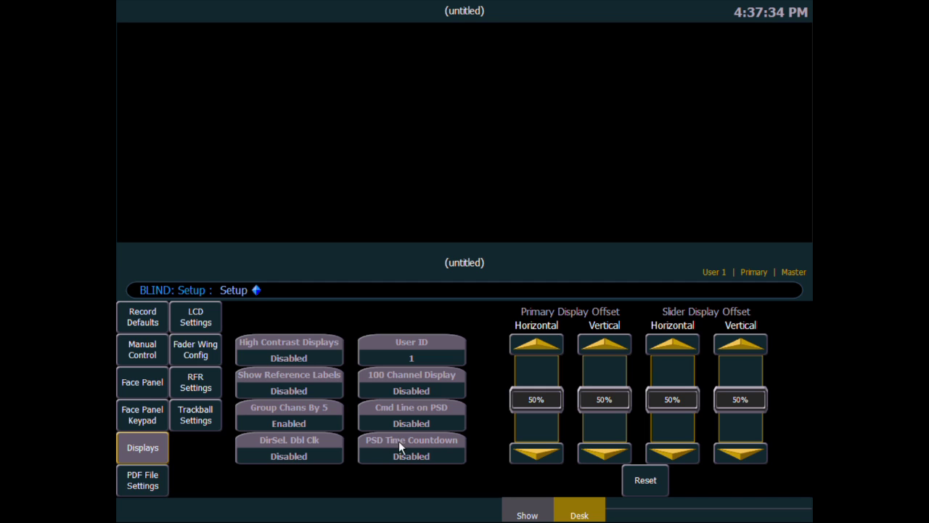
{"action": "left_click", "coordinate": [411, 455]}
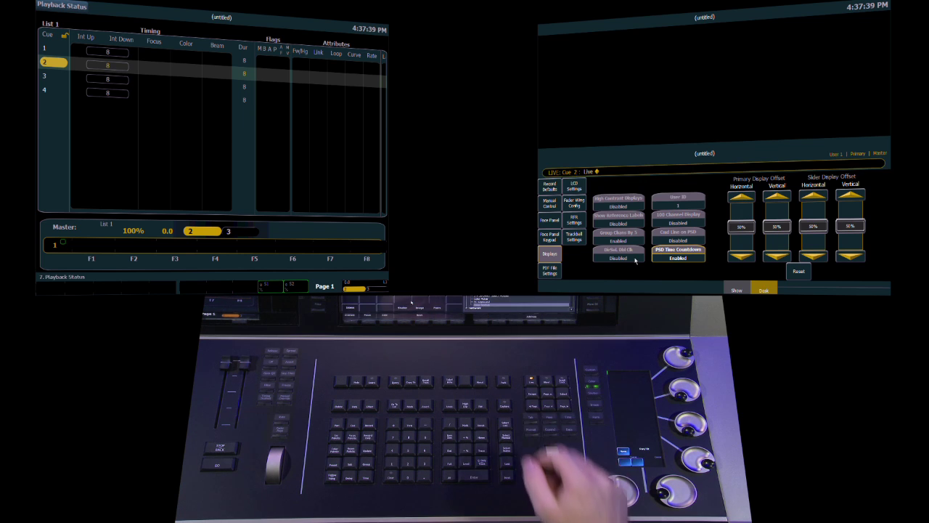
{"action": "key", "text": "Escape"}
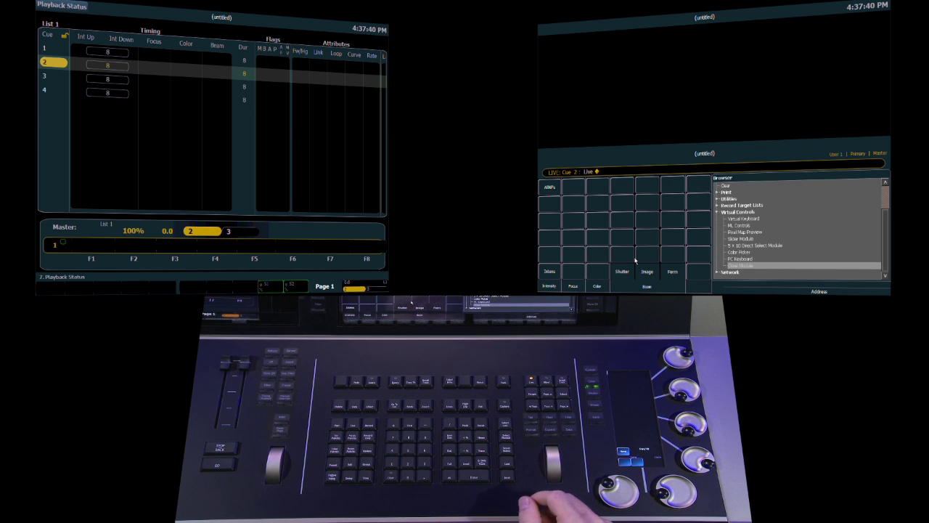
Run cue 3 so it completes at 100% with cue 4 pending.
{"action": "key", "text": "ctrl+space"}
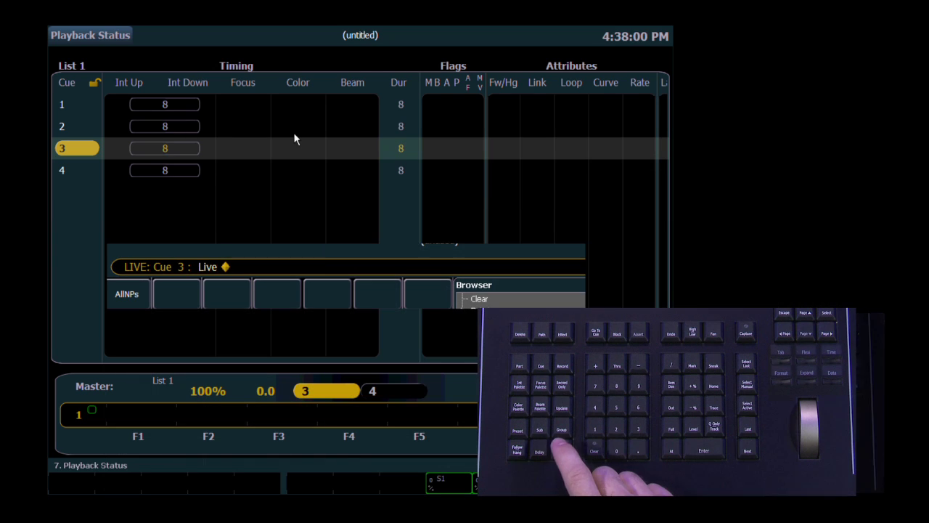
Enter Cue 3 Time 3 / 8 to split cue 3 into a 3-second up and 8-second down.
{"action": "type", "text": "ime"}
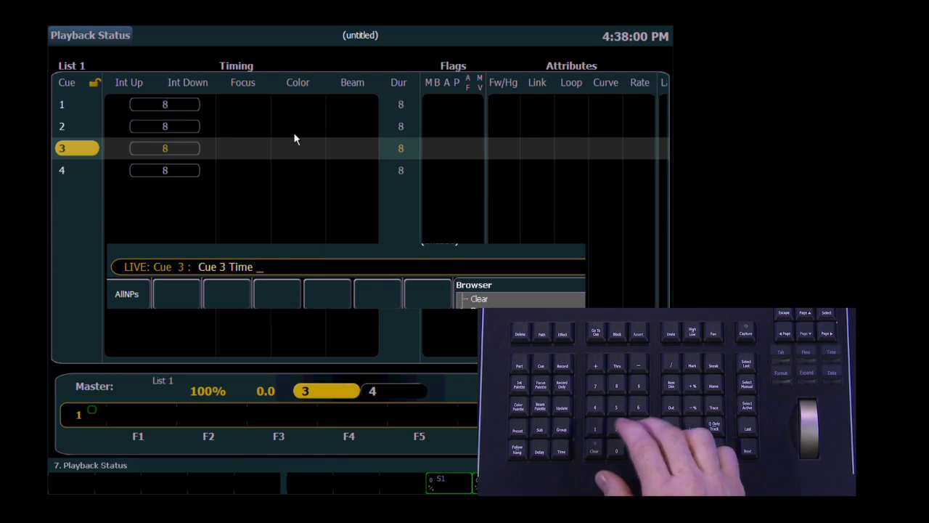
{"action": "type", "text": " 0:03"}
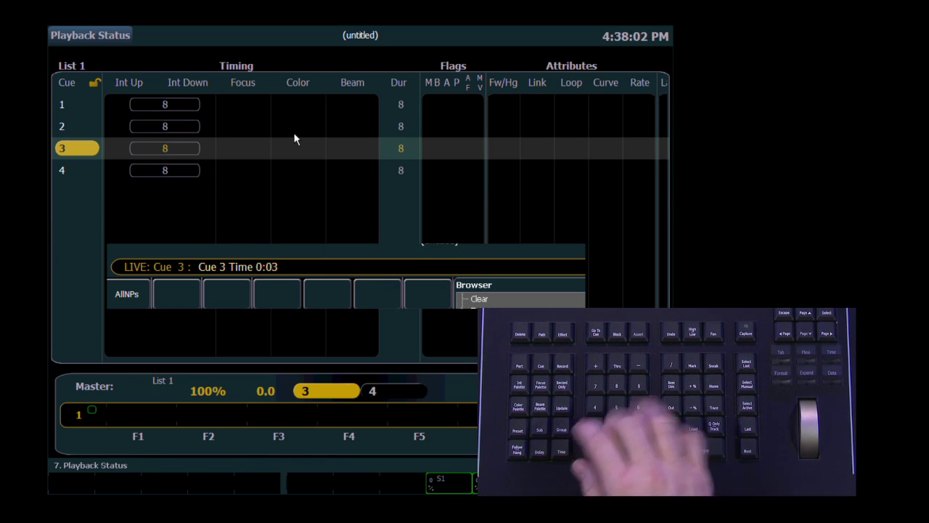
{"action": "type", "text": "i8"}
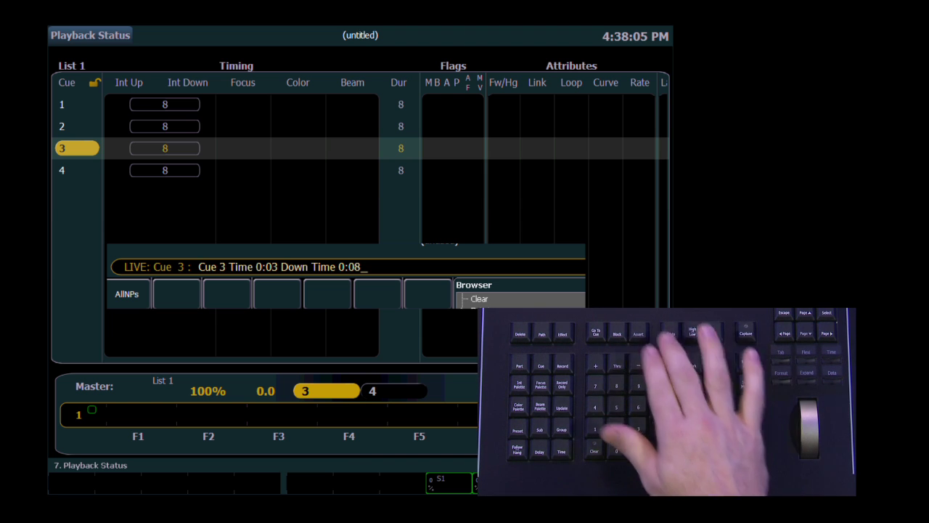
{"action": "key", "text": "Return"}
{"action": "type", "text": "i3/8"}
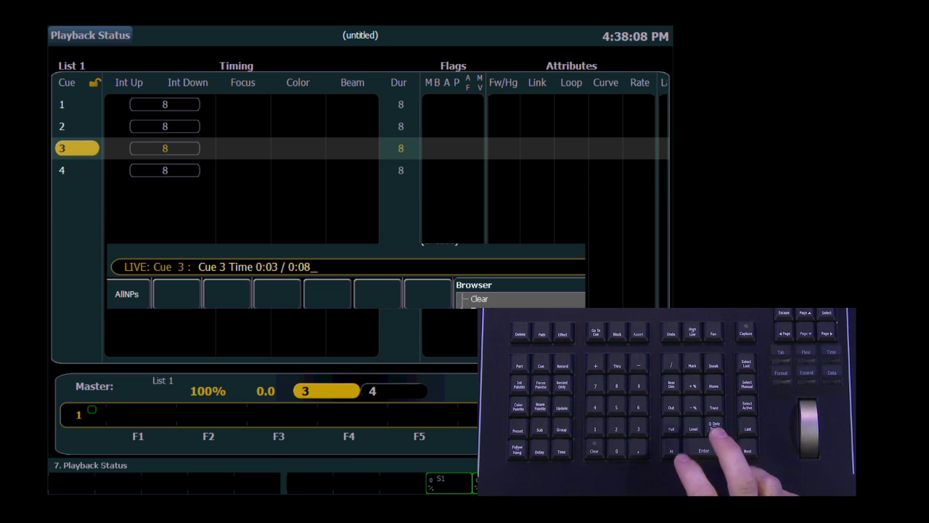
{"action": "key", "text": "Return"}
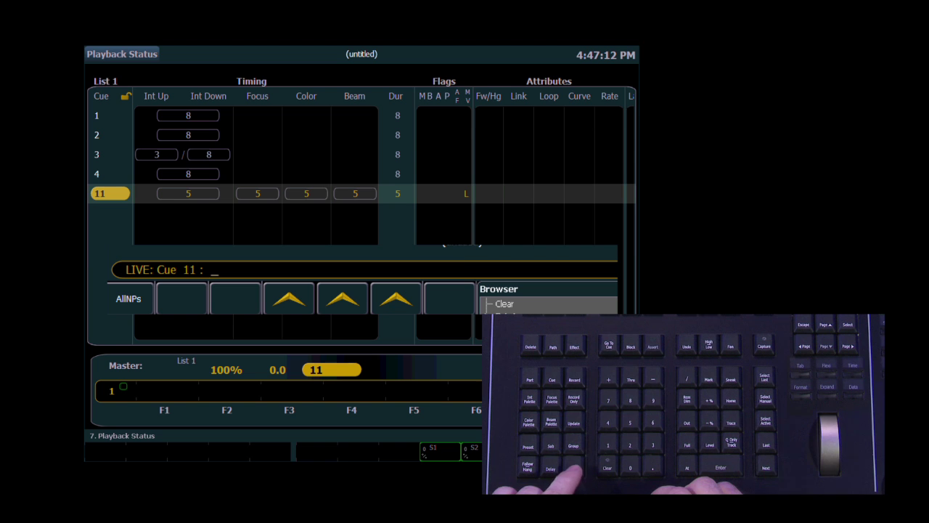
Time cue 11 at 8 seconds throughout, then override its up time to 5 seconds.
{"action": "key", "text": "t"}
{"action": "key", "text": "8"}
{"action": "key", "text": "Return"}
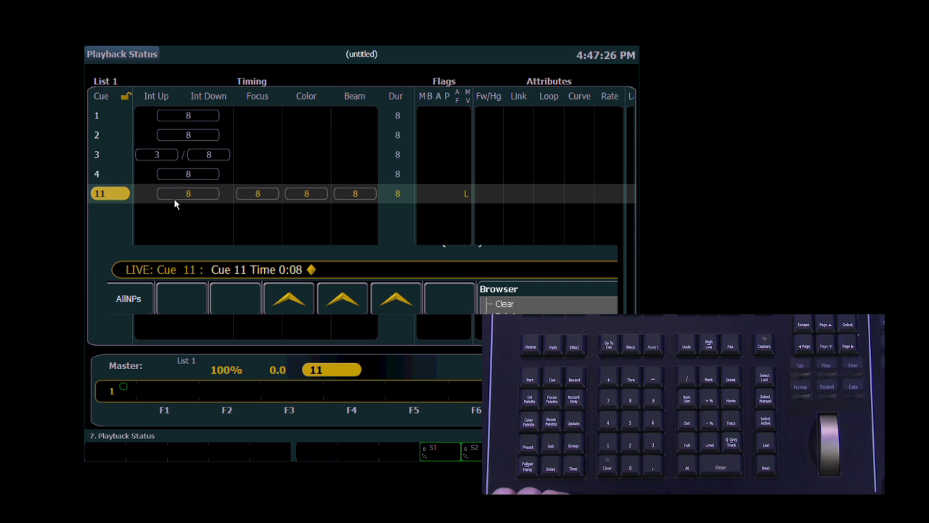
{"action": "key", "text": "BackSpace"}
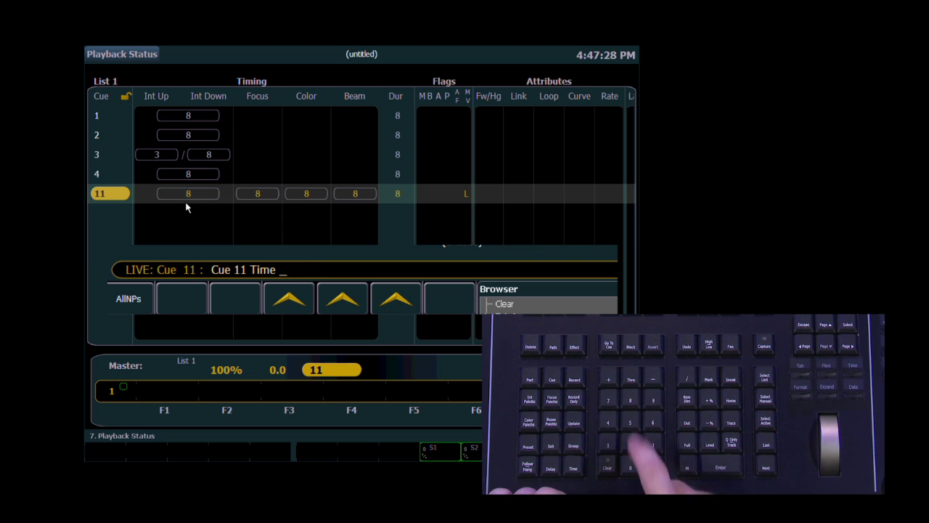
{"action": "type", "text": "5//"}
{"action": "key", "text": "Return"}
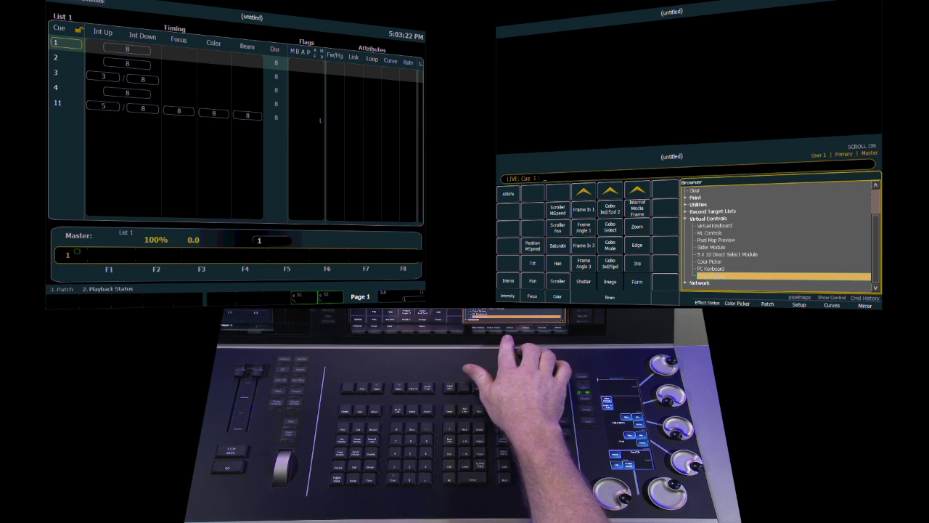
In Patch, select channel 45 and turn on GM Exempt in its Attributes.
{"action": "key", "text": "alt+p"}
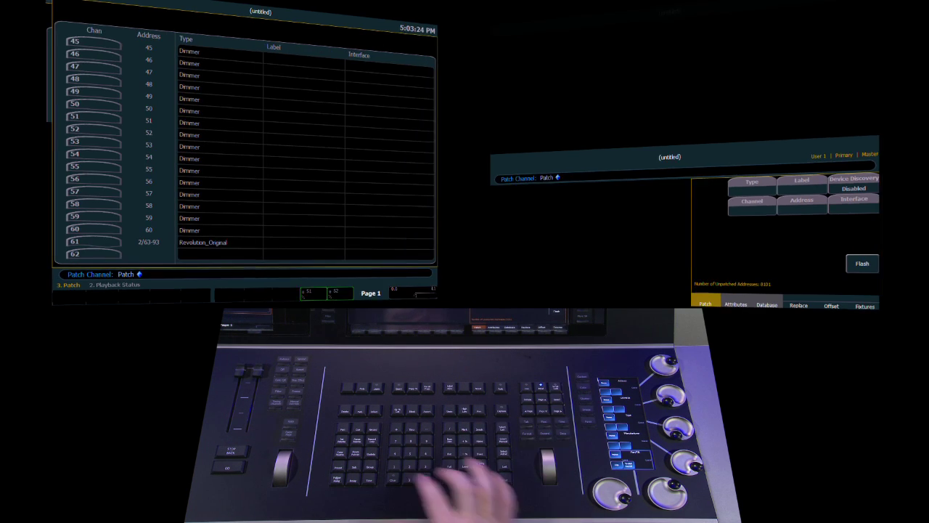
{"action": "key", "text": "4"}
{"action": "key", "text": "5"}
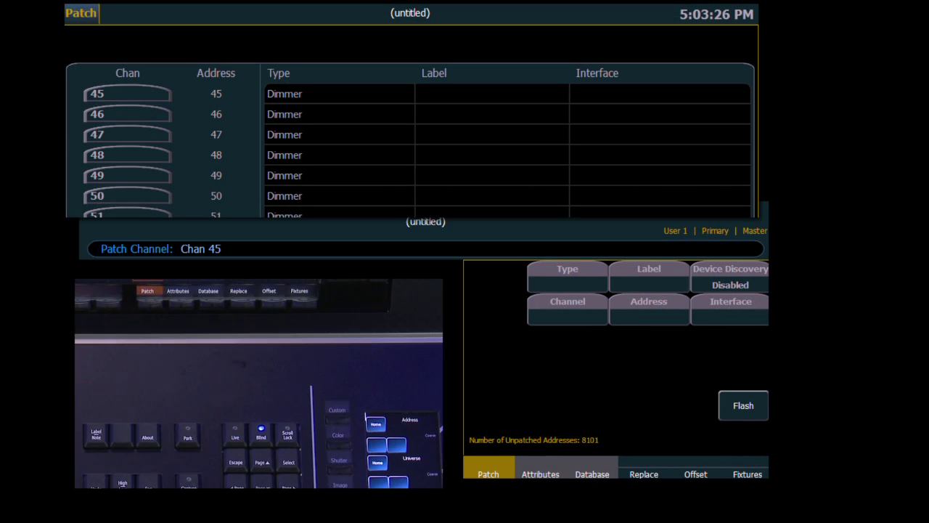
{"action": "key", "text": "Return"}
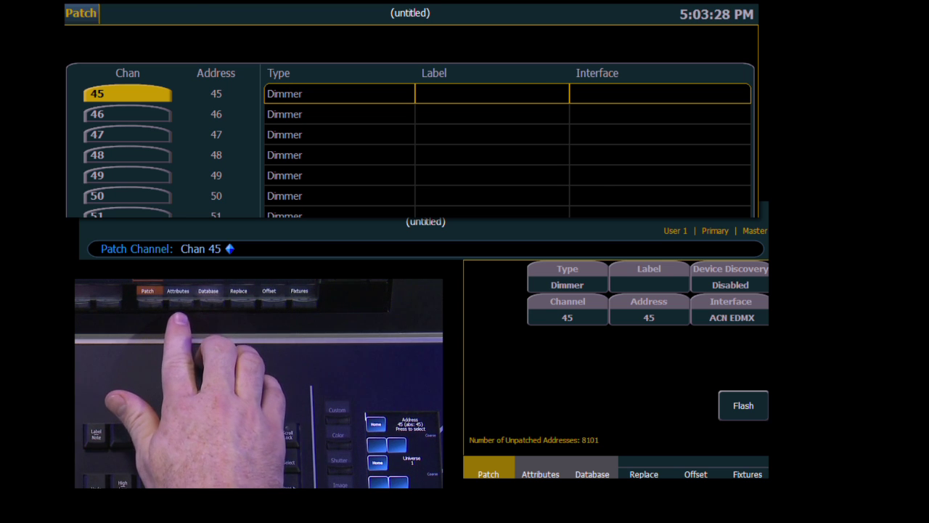
{"action": "key", "text": "F2"}
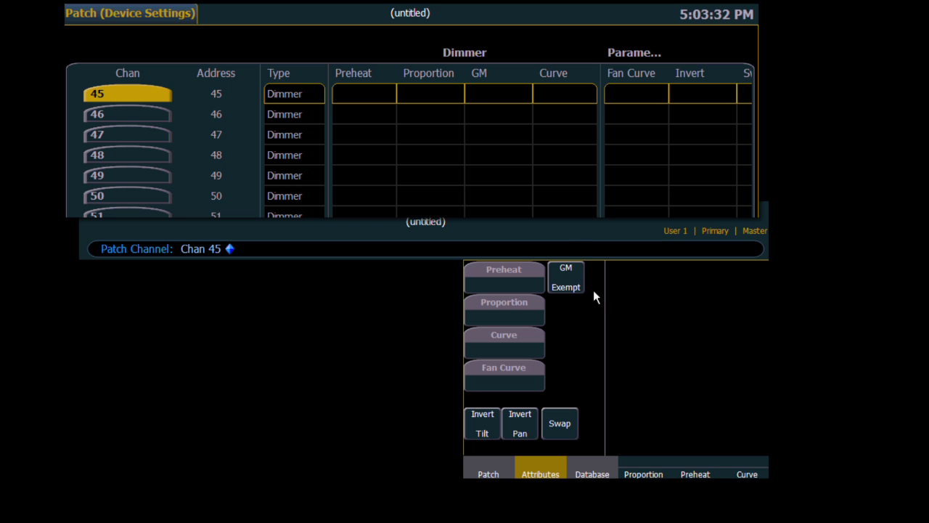
{"action": "left_click", "coordinate": [560, 276]}
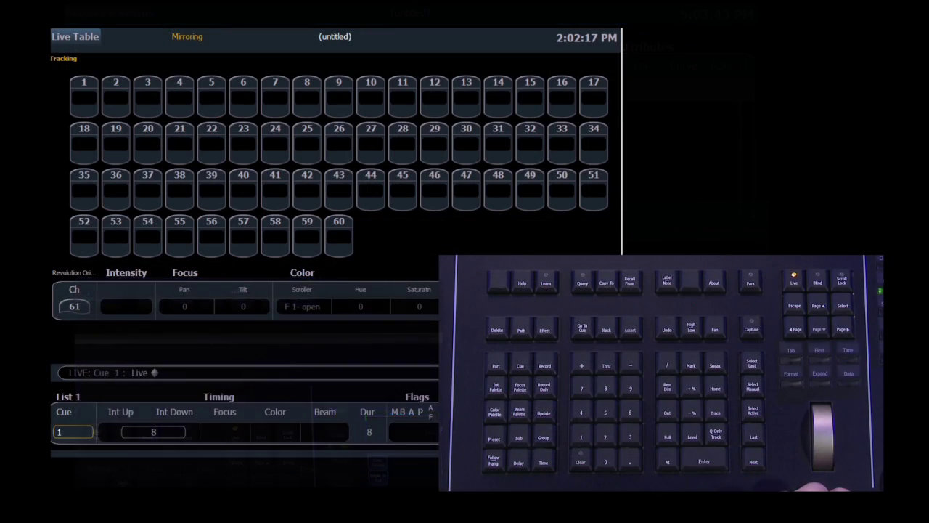
Bring channel 45 to full.
{"action": "key", "text": "4"}
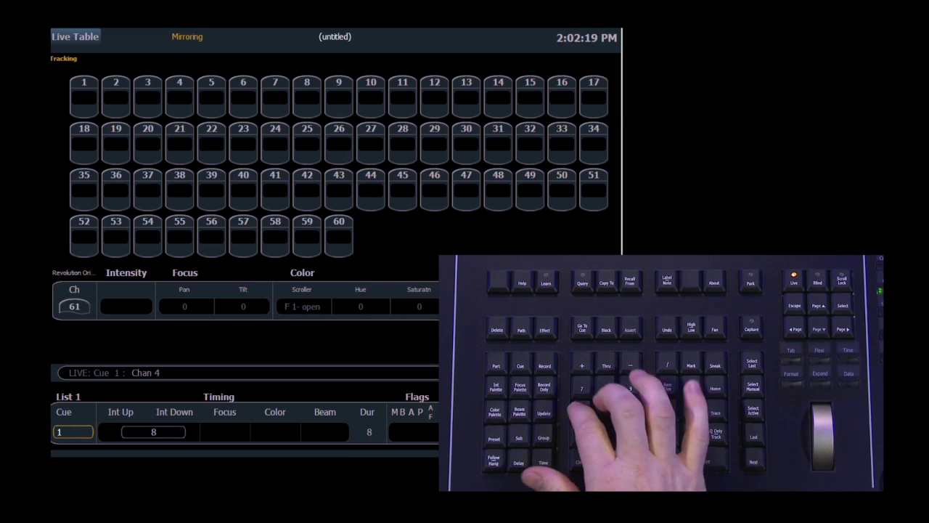
{"action": "key", "text": "5"}
{"action": "key", "text": "f"}
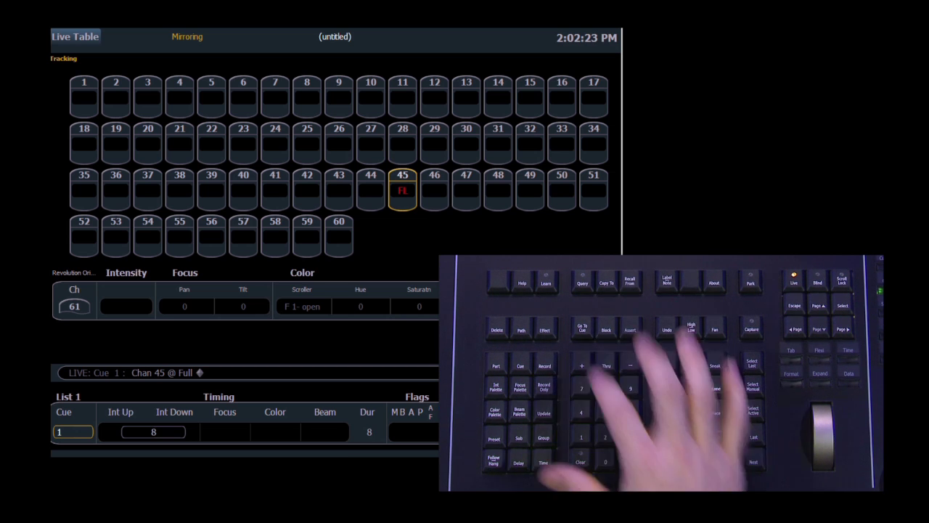
Go to cue 0 to release channel 45, then Go To Cue Out to fade the list out.
{"action": "key", "text": "ctrl+shift+g"}
{"action": "key", "text": "Return"}
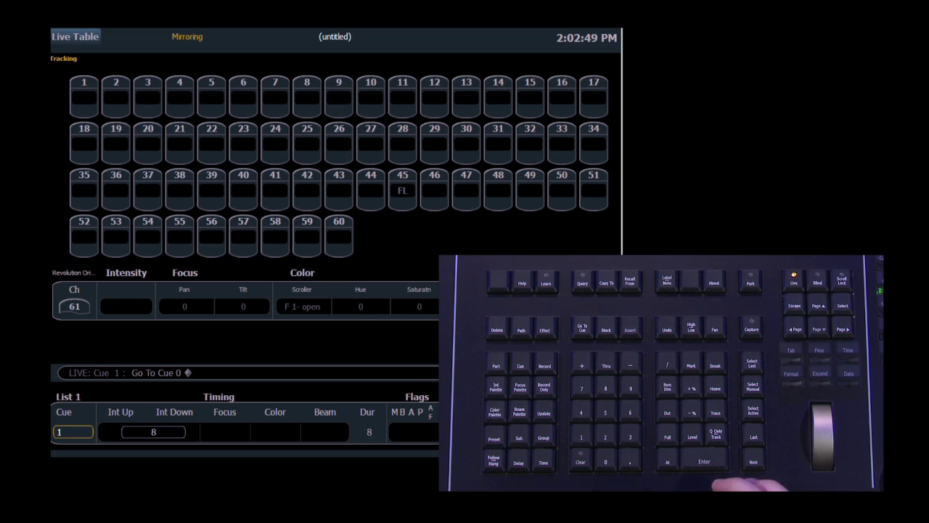
{"action": "key", "text": "o"}
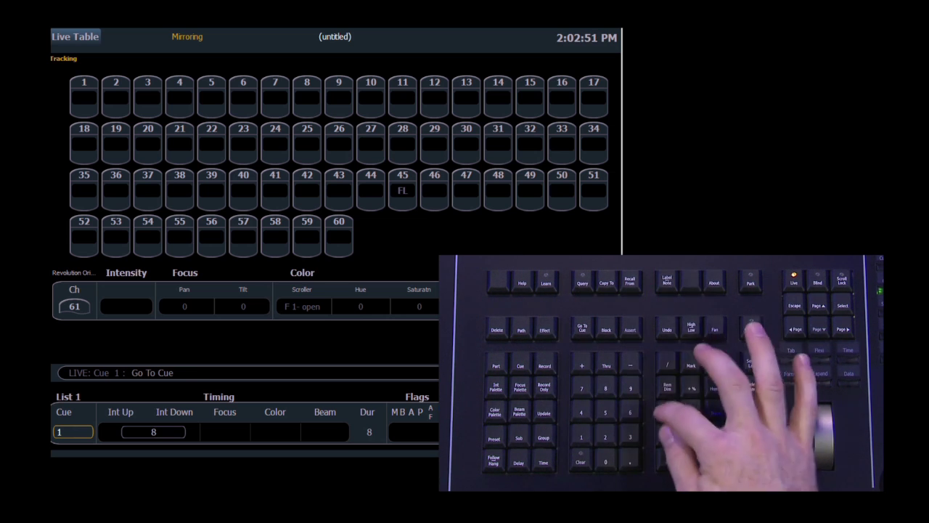
{"action": "key", "text": "Return"}
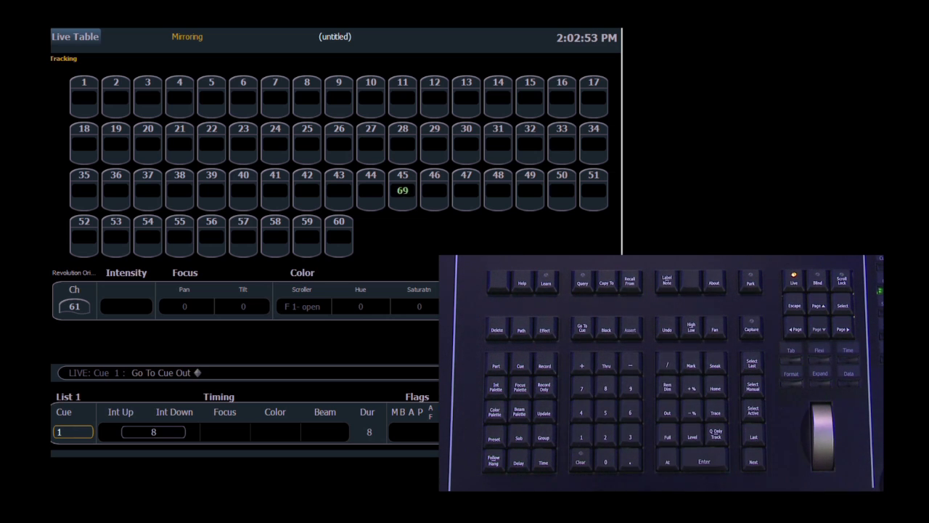